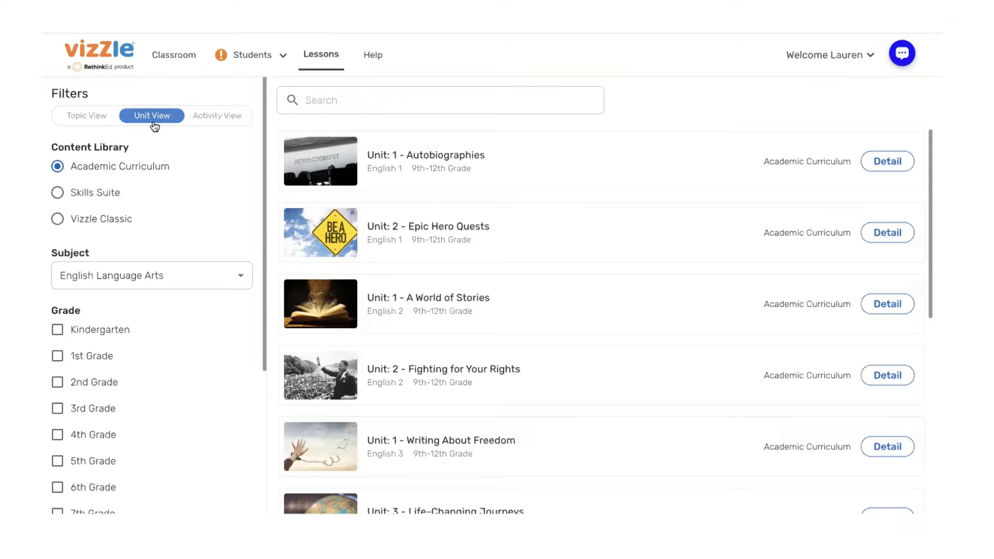
Filter the English Language Arts units by 6th Grade and Texas state standard 110.22.b.1.A.
scroll(77, 431, down, 2)
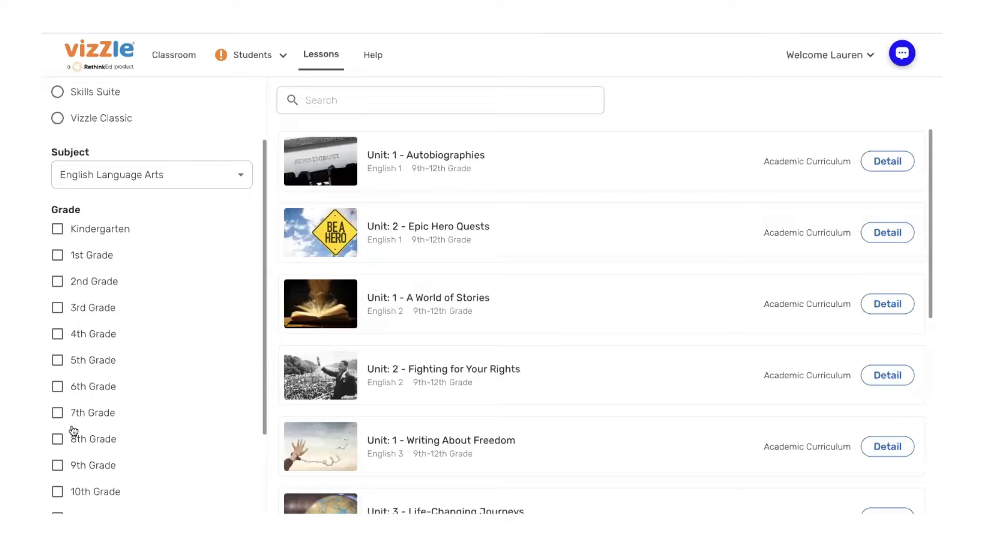
click(59, 389)
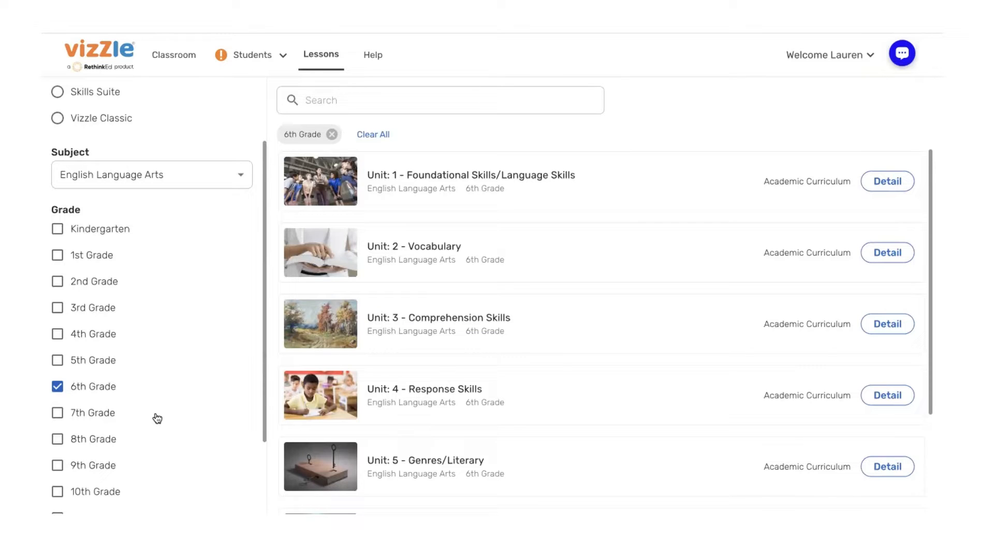
scroll(157, 419, down, 3)
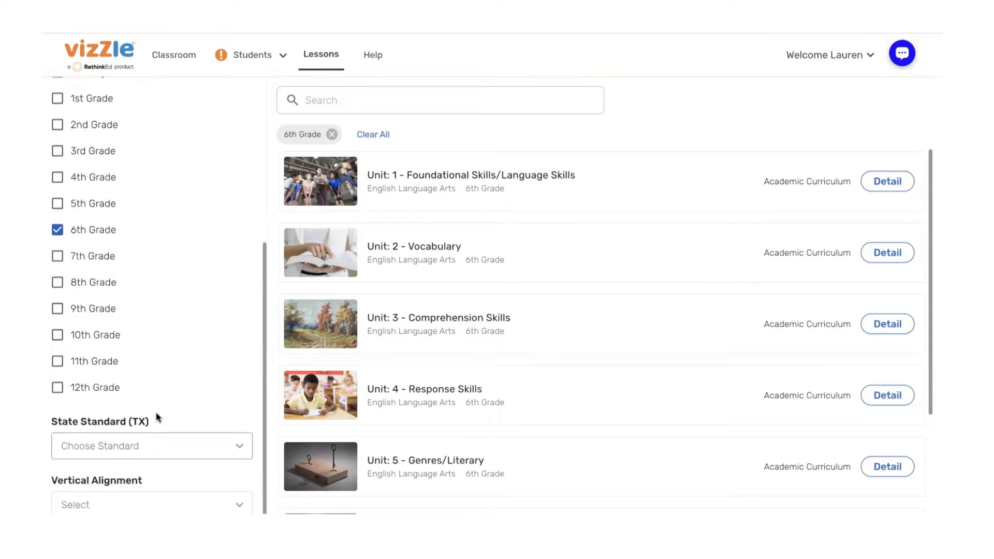
click(73, 449)
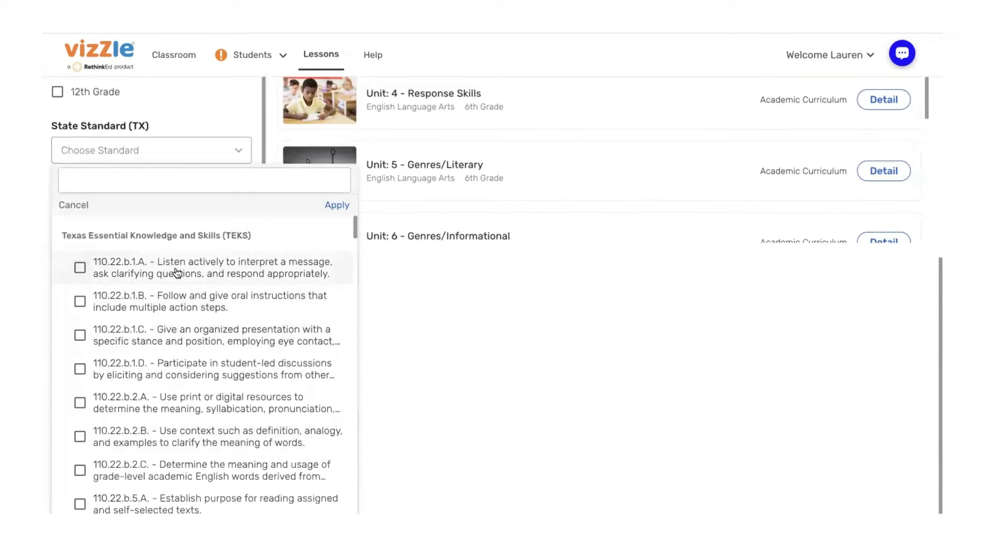
click(80, 268)
click(334, 205)
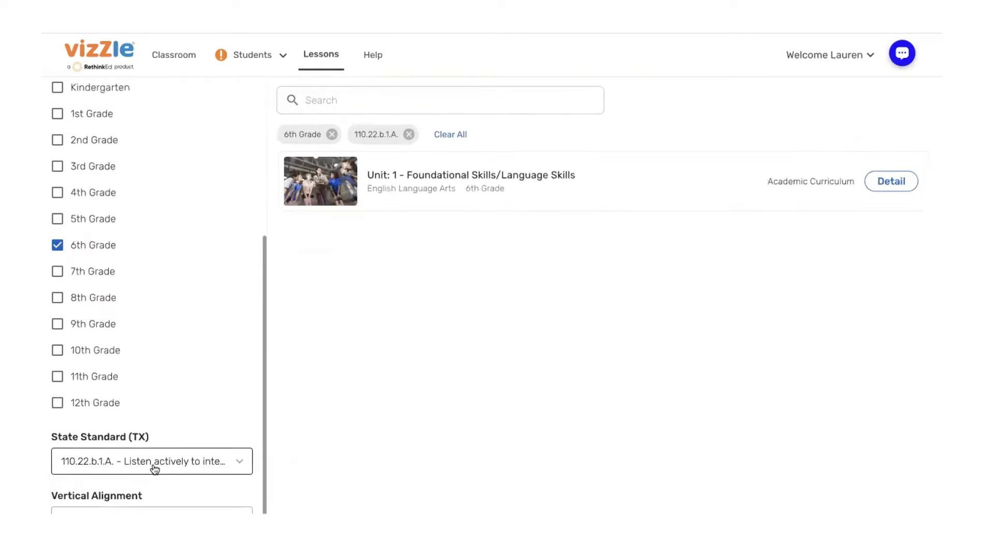
Apply vertical alignment to the Grade 3 standard 110.5.b.1.A.
click(82, 510)
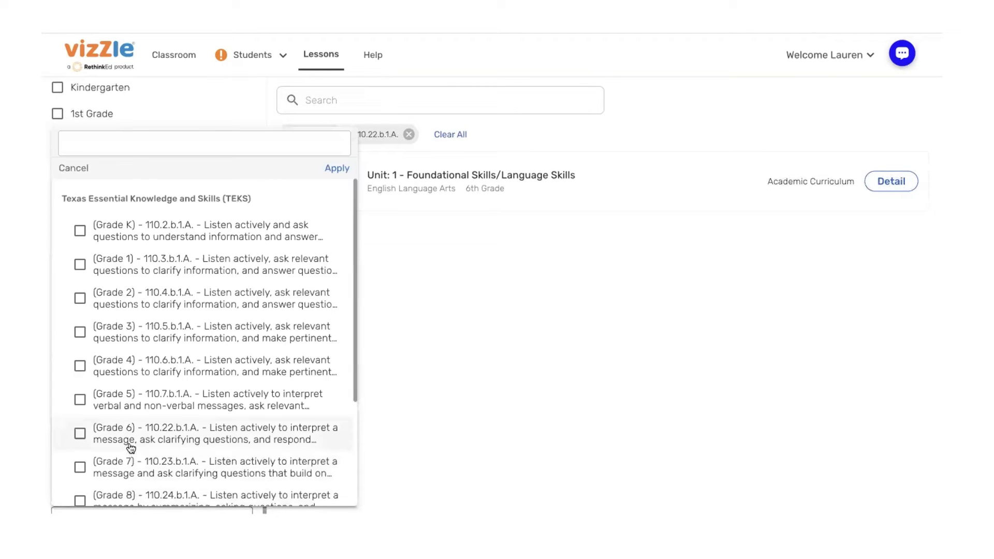
scroll(131, 449, down, 2)
scroll(131, 448, up, 1)
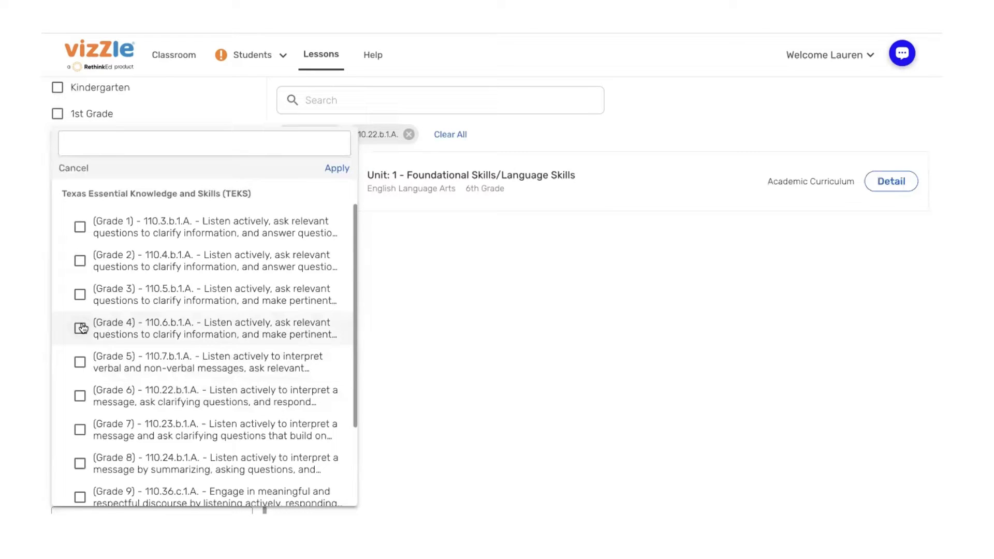
click(86, 296)
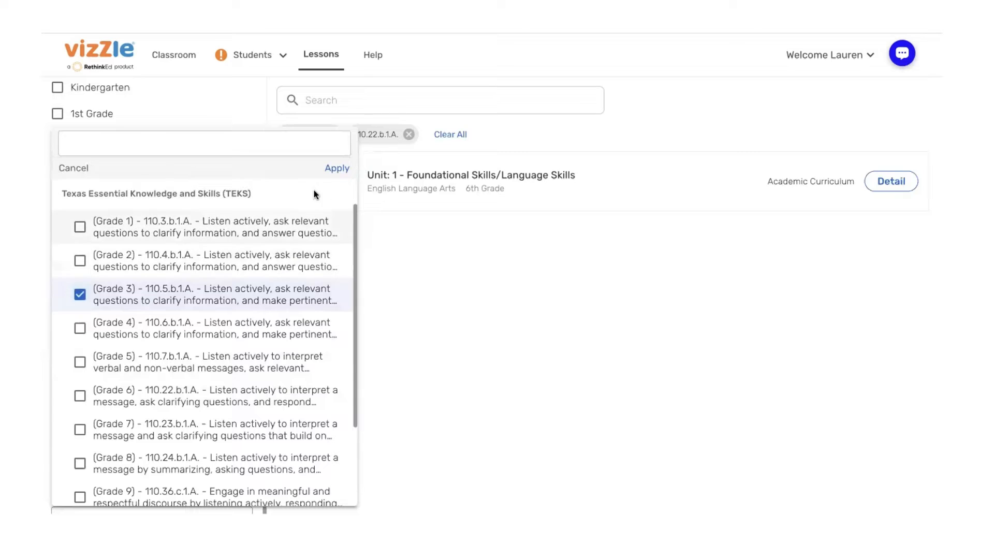
click(337, 169)
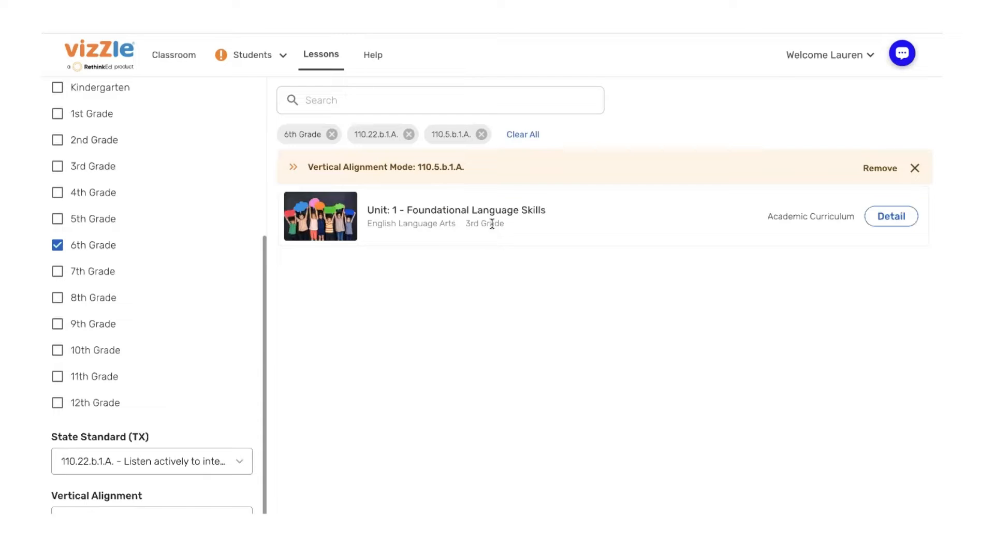
Open the details of the 3rd-grade Foundational Language Skills unit and review its Unit Guide.
click(891, 216)
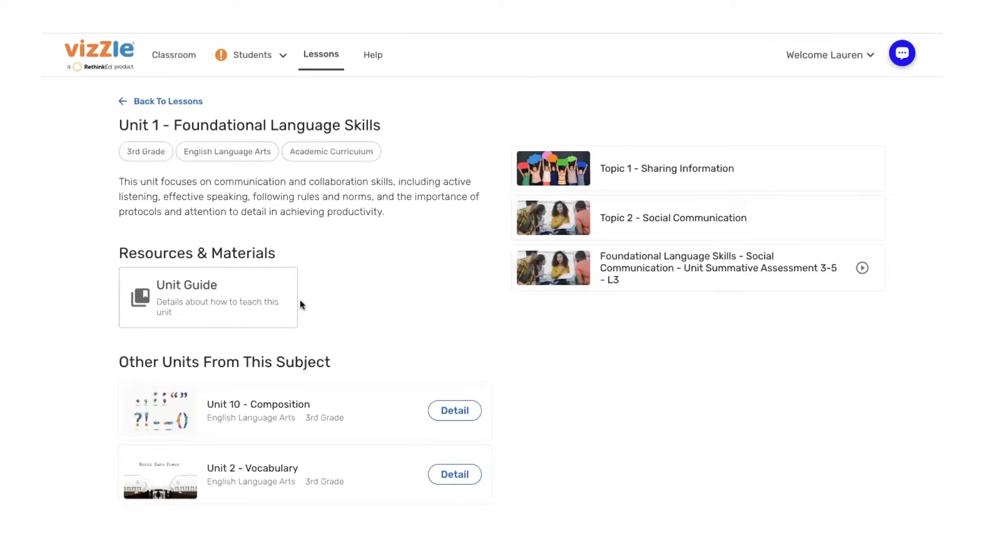
click(201, 306)
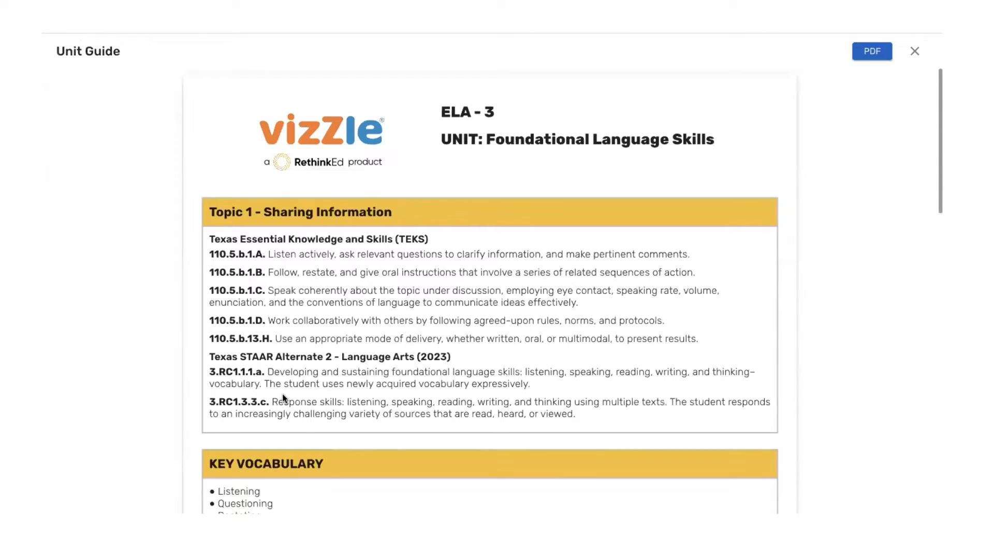
scroll(347, 370, down, 3)
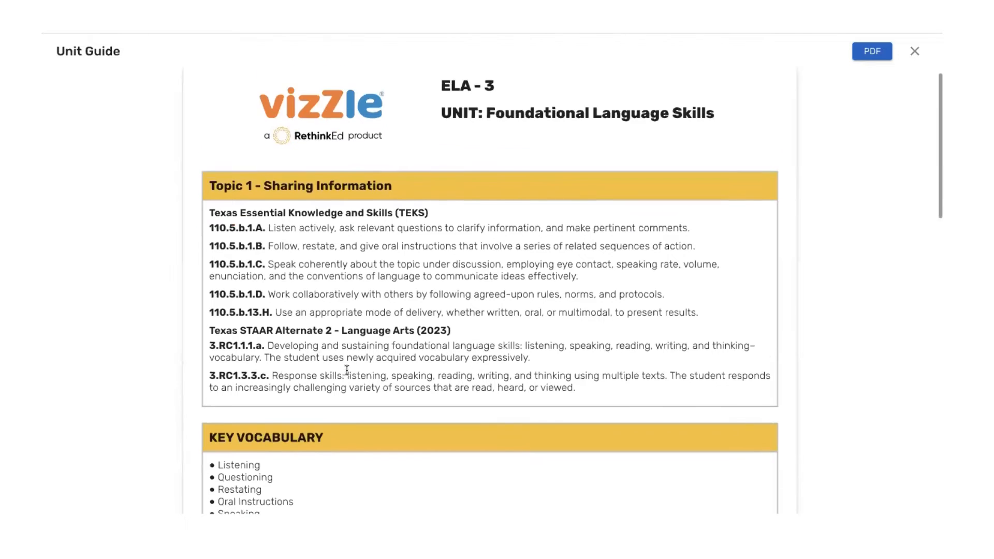
scroll(346, 370, up, 3)
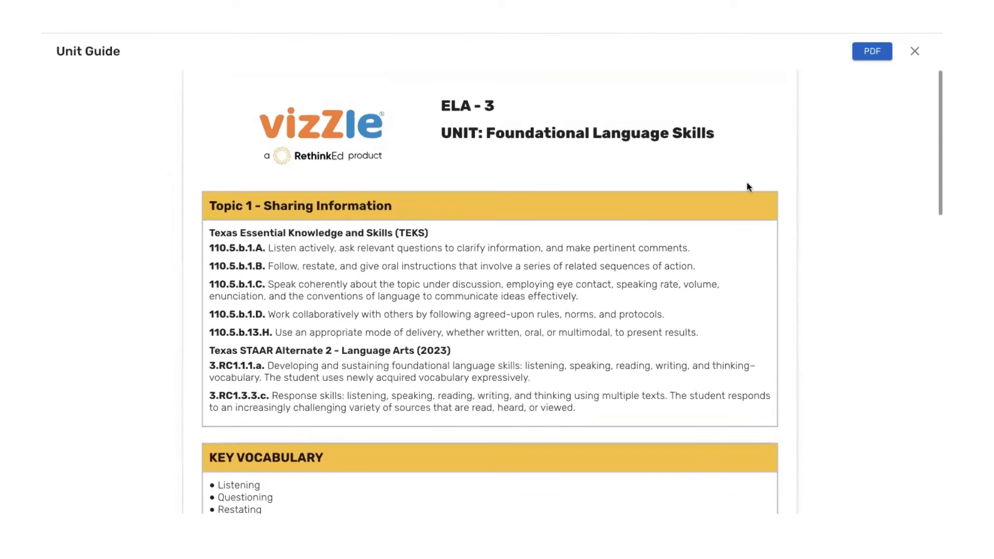
click(915, 51)
Open Topic 1 - Sharing Information and choose Level 2 to preview its activities.
click(642, 176)
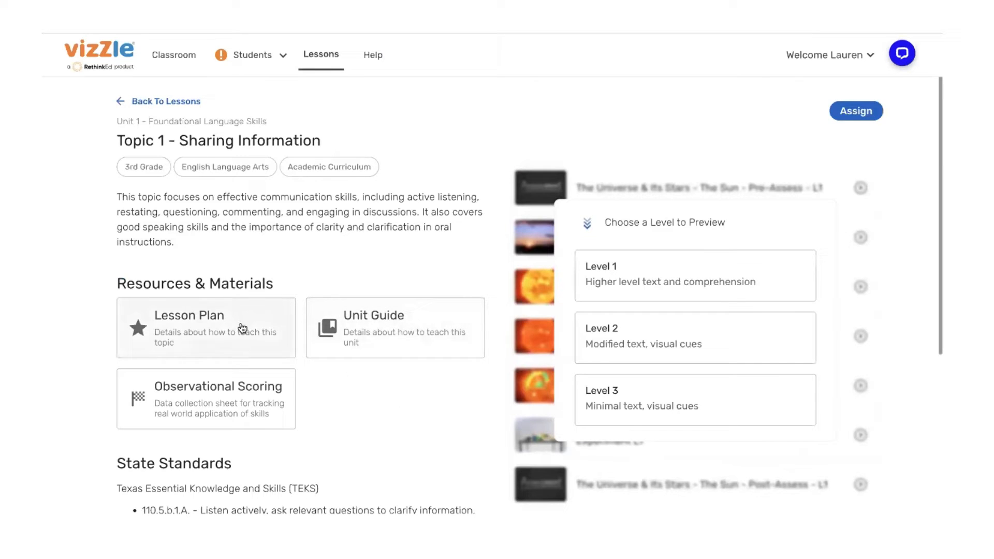
scroll(377, 388, down, 1)
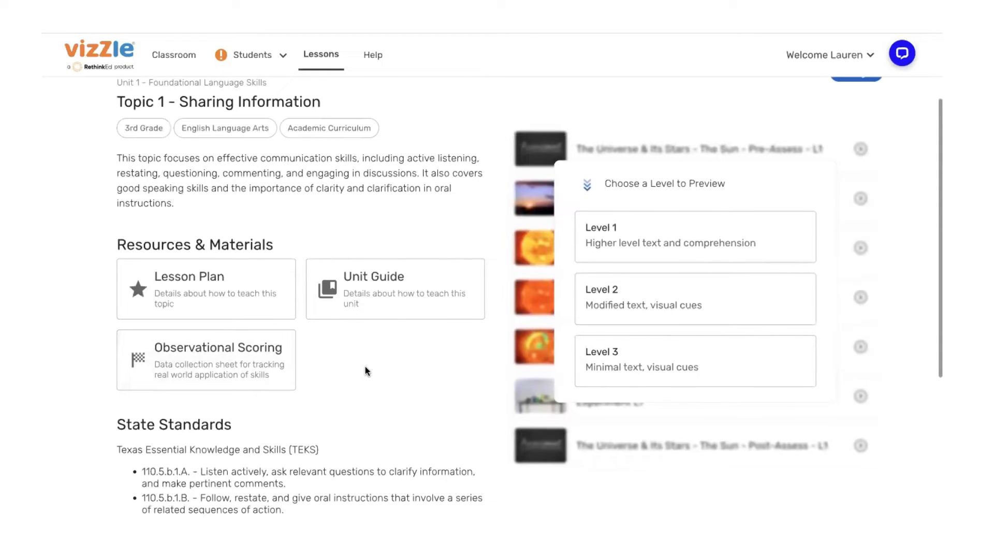
scroll(366, 371, up, 1)
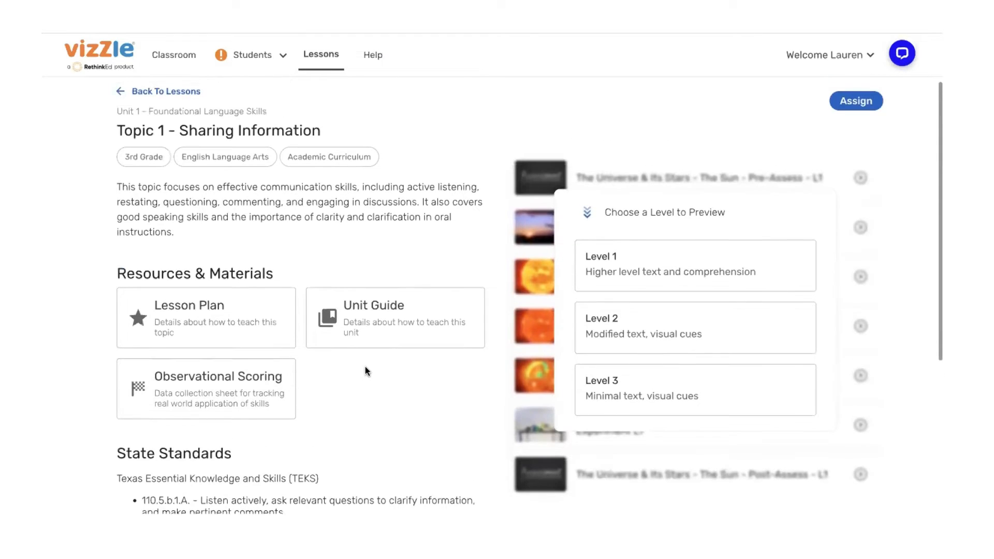
click(616, 329)
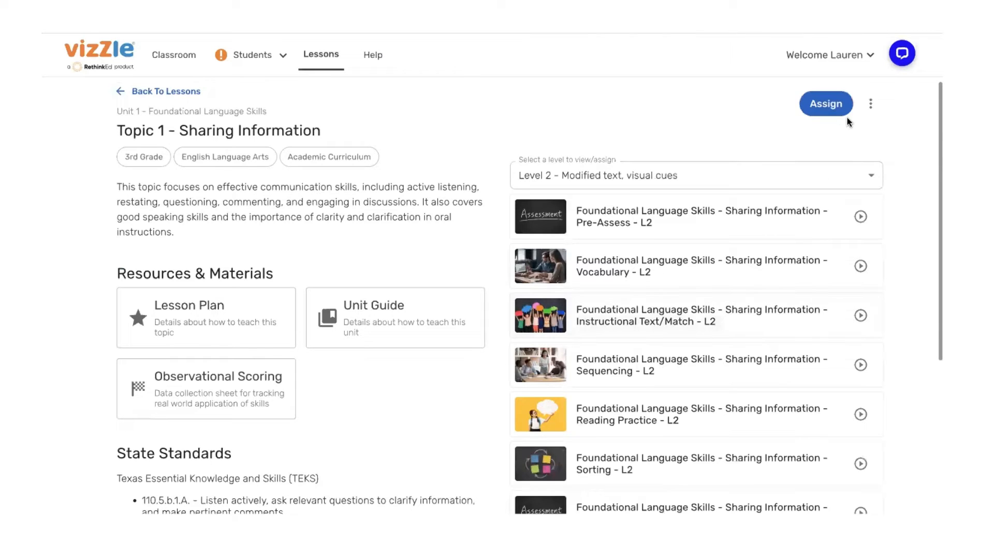
Assign the topic's Level 2 activities to the ELA L2 group with retakes set to Yes - Multi-Play.
click(838, 108)
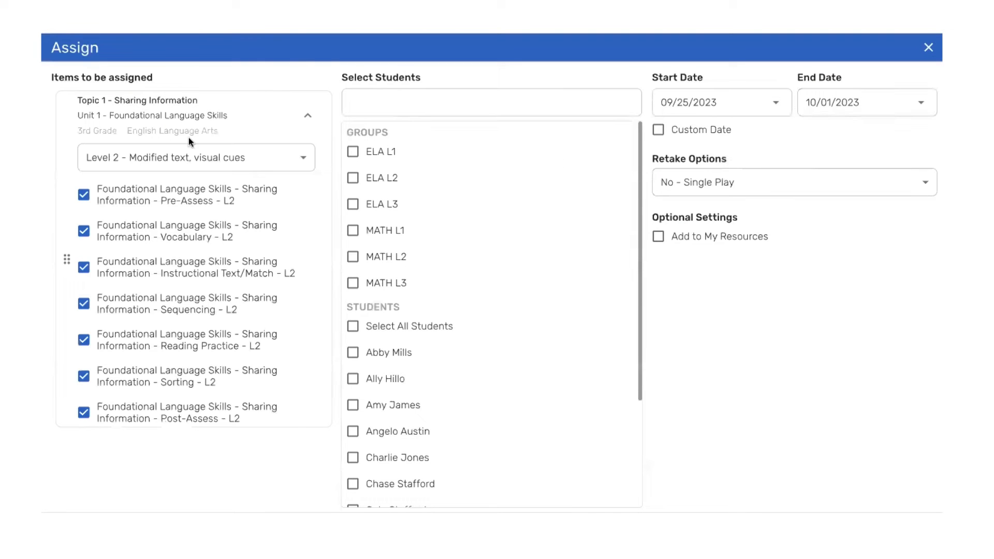
click(356, 178)
scroll(520, 303, down, 3)
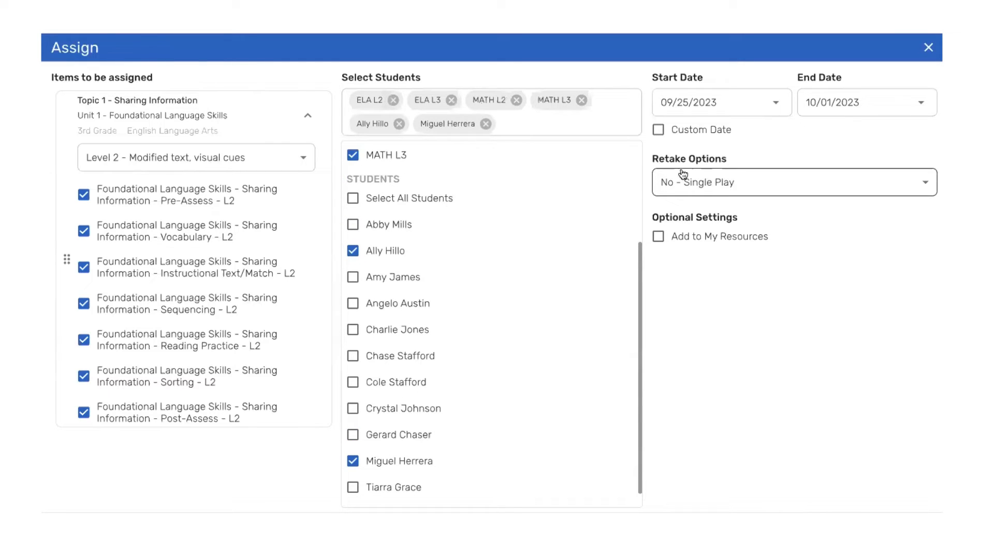
click(696, 186)
click(699, 231)
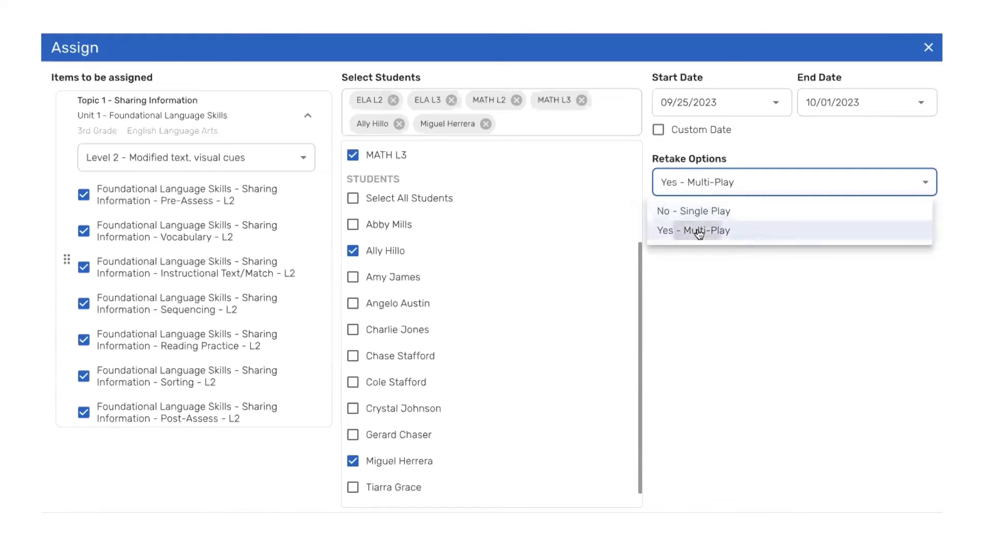
click(906, 531)
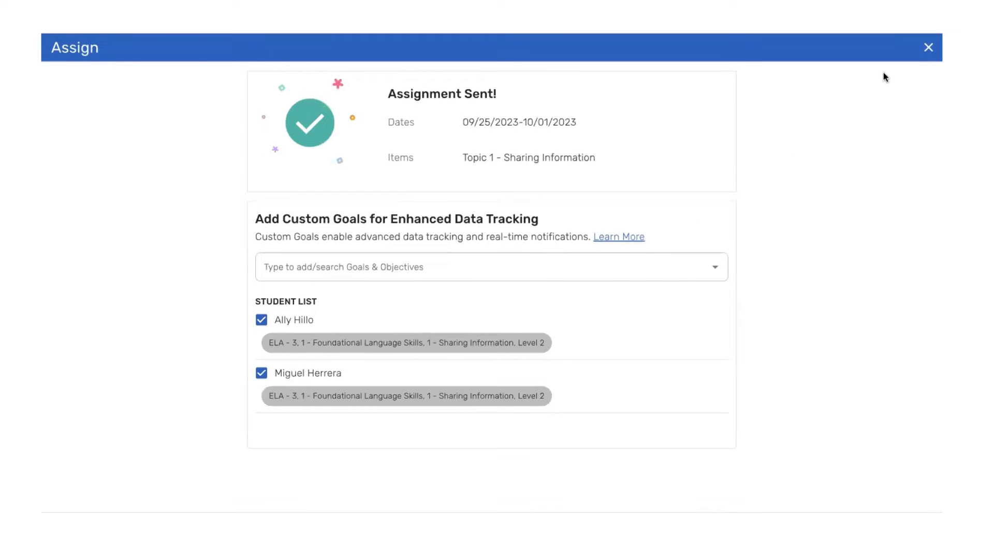
click(928, 48)
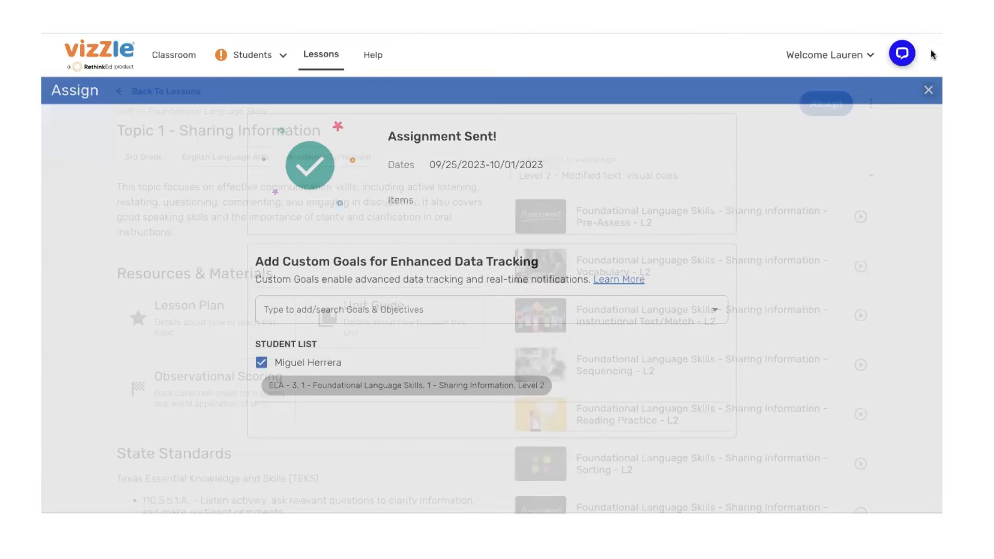
Return to the lesson library, change the subject to Math and replace the 6th Grade filter with 9th Grade.
click(334, 61)
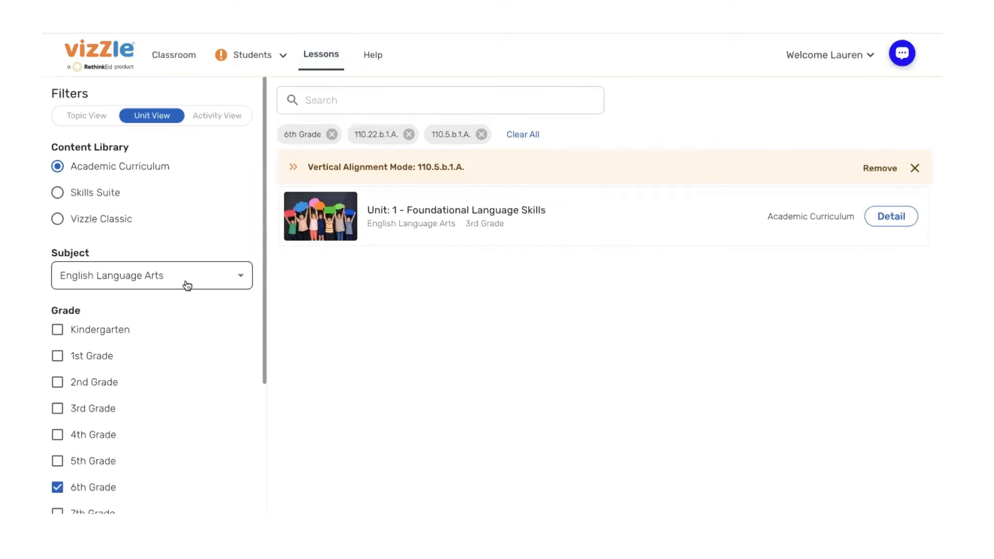
click(248, 280)
click(78, 321)
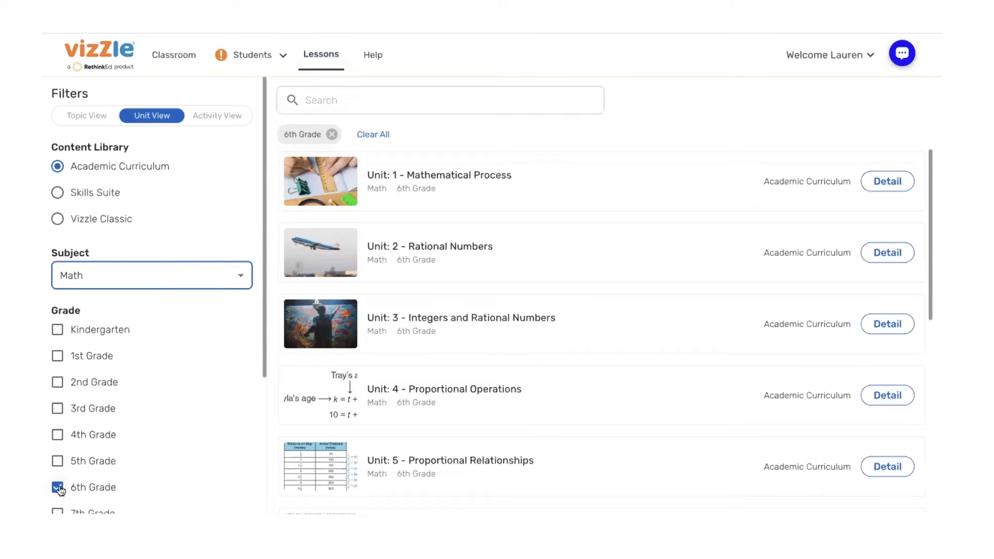
scroll(59, 489, down, 3)
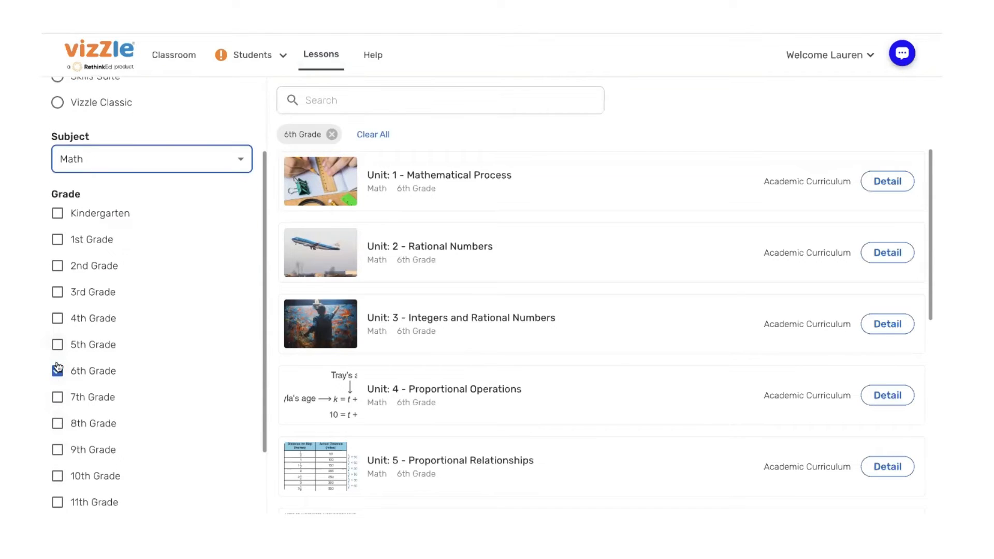
click(57, 371)
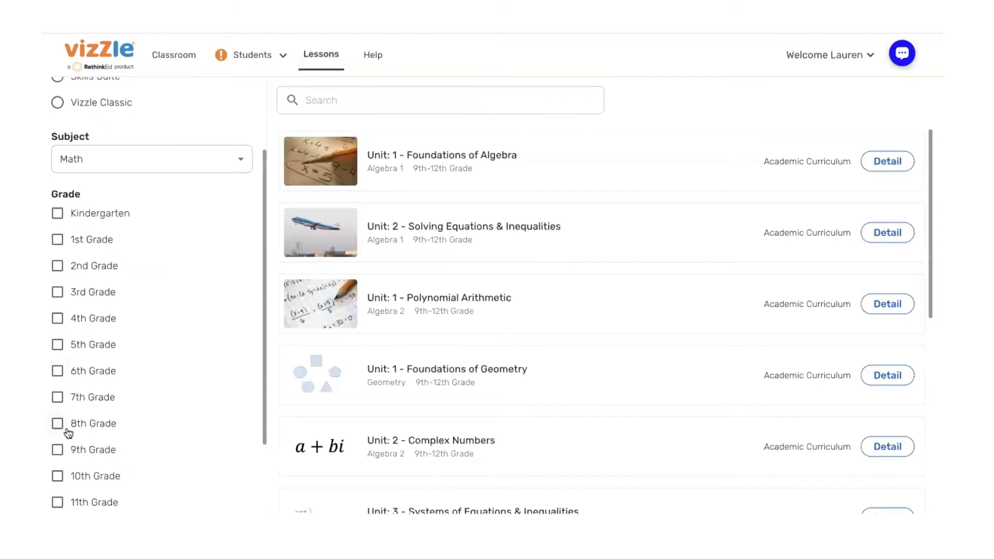
click(58, 450)
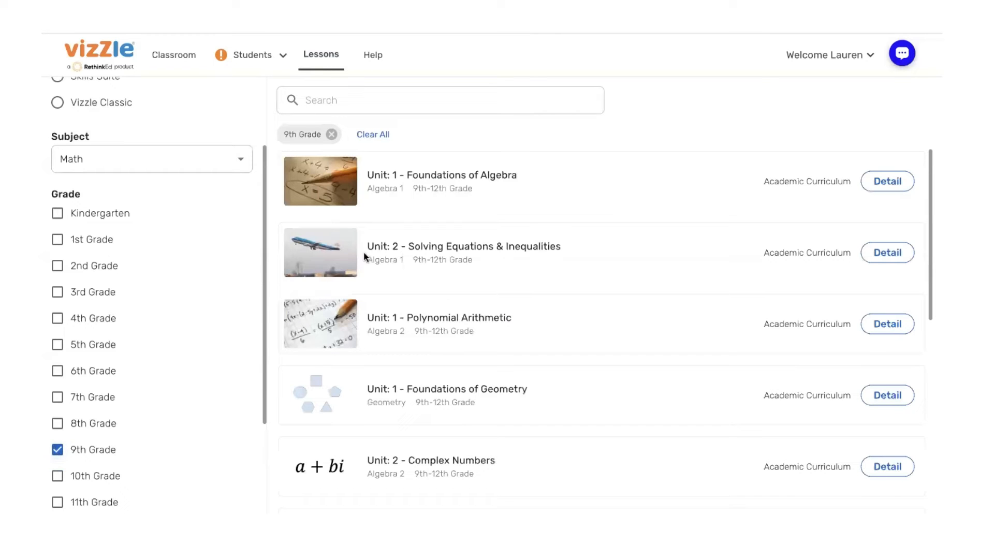
Filter the 9th-grade Math units by the high school course Algebra 1.
scroll(251, 244, up, 3)
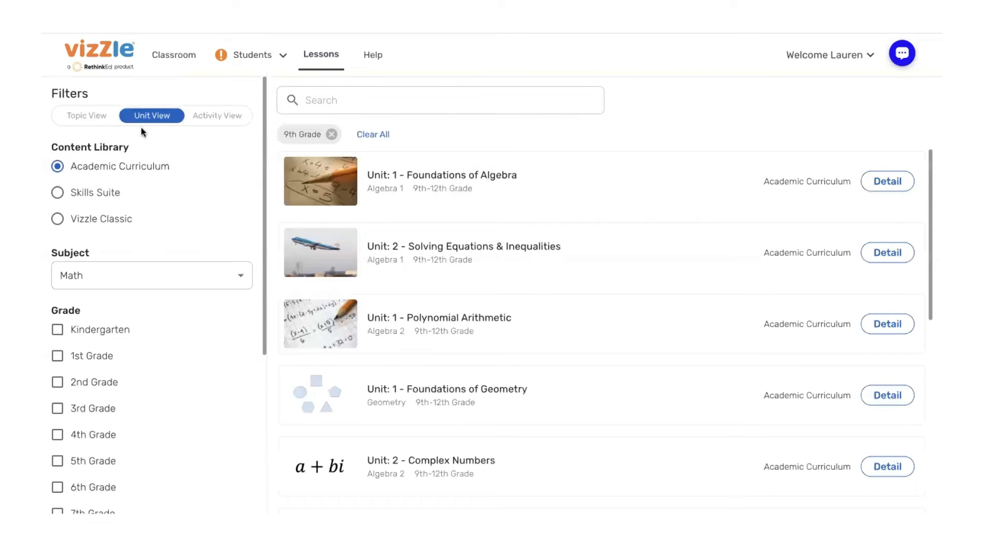
scroll(138, 312, down, 6)
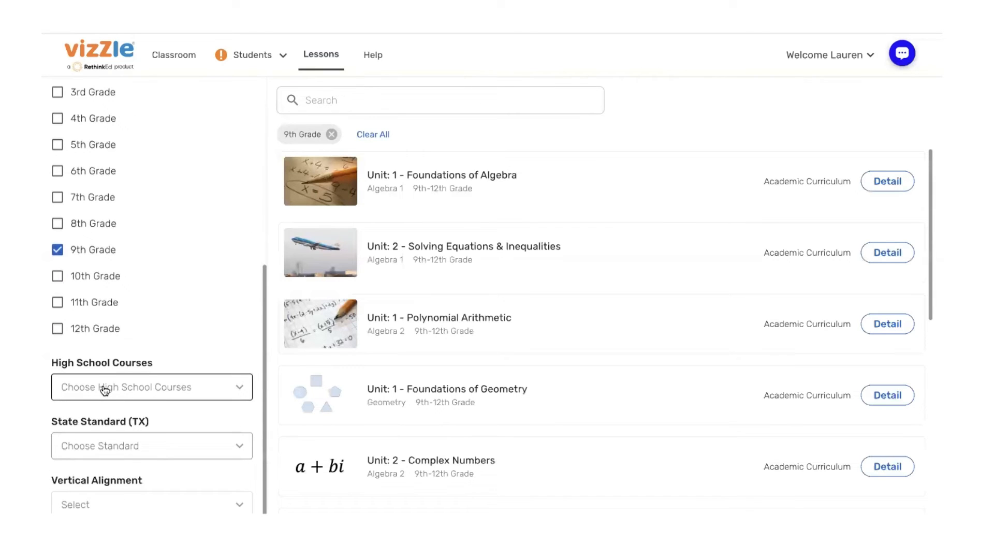
click(105, 391)
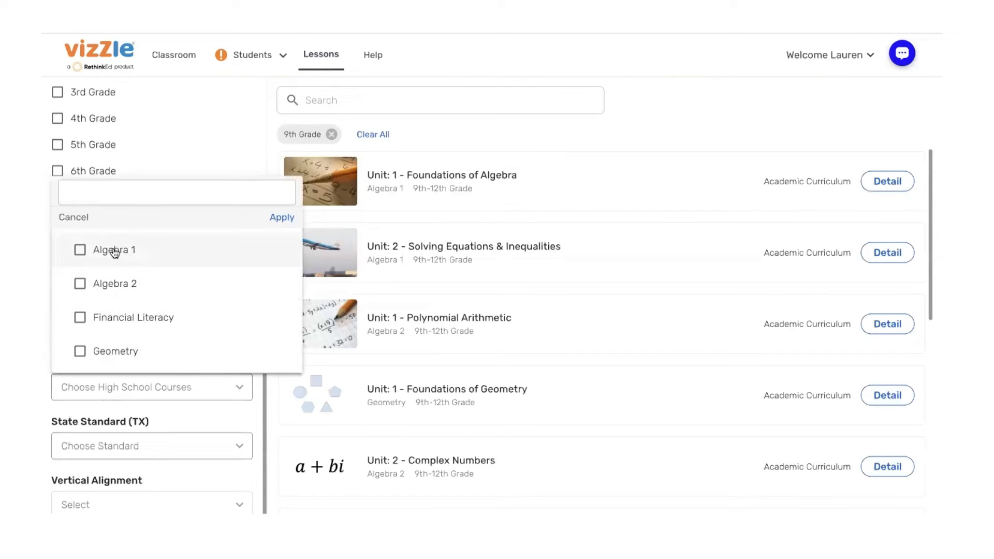
click(80, 250)
click(281, 217)
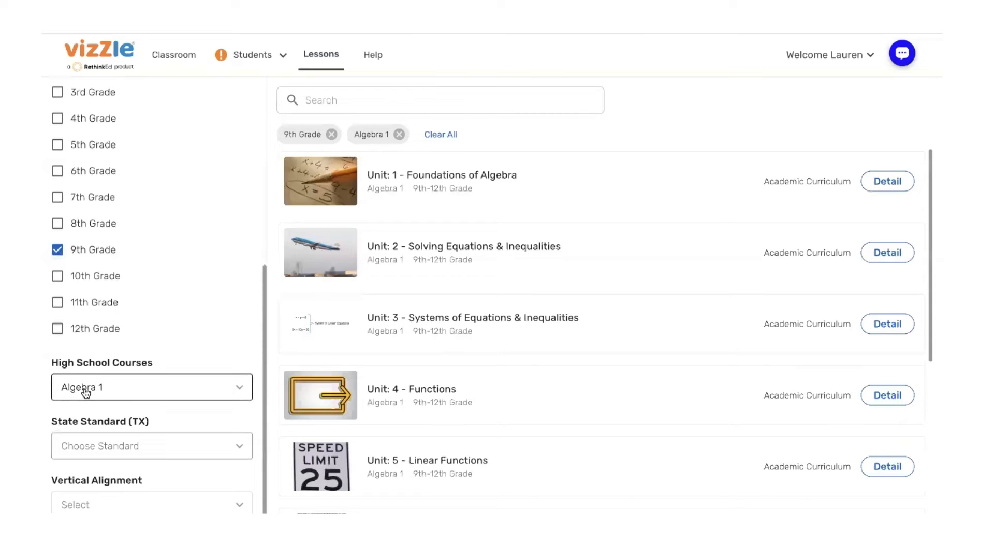
Apply the Texas state standard 111.39.c.1.B. to the Algebra 1 units.
click(92, 453)
scroll(83, 450, down, 6)
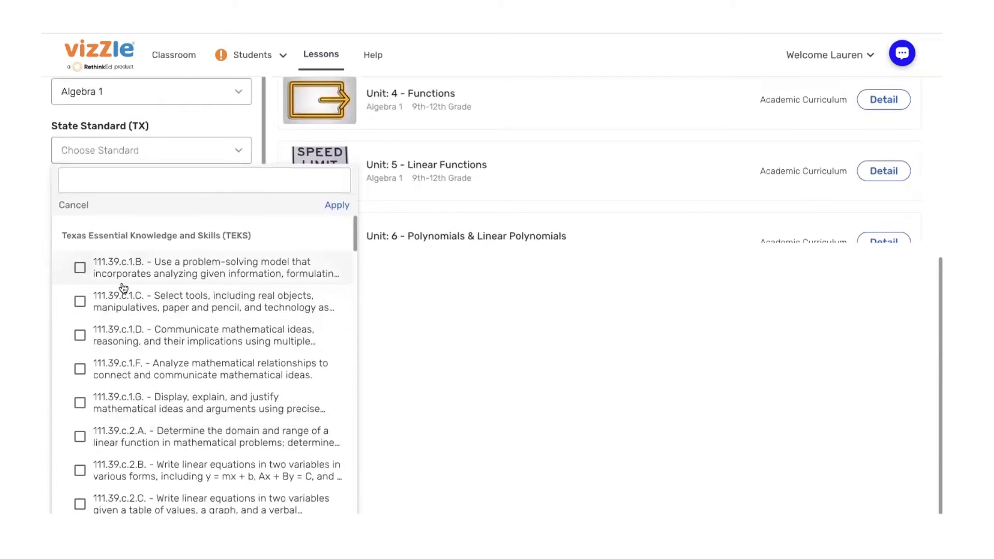
click(83, 269)
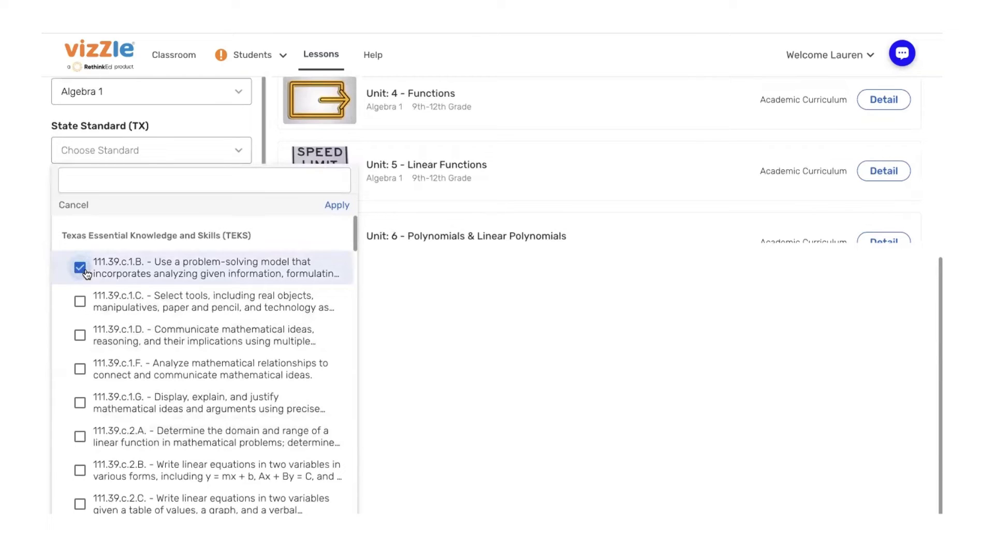
click(340, 205)
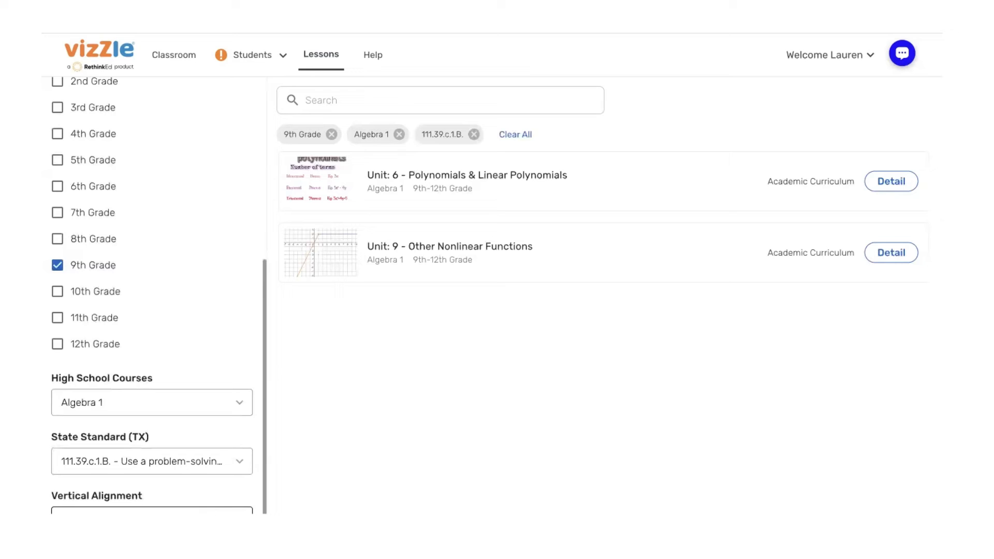
Apply the Grade 7 vertical alignment standard 111.27.b.1.B. to the filtered Algebra 1 units.
click(105, 511)
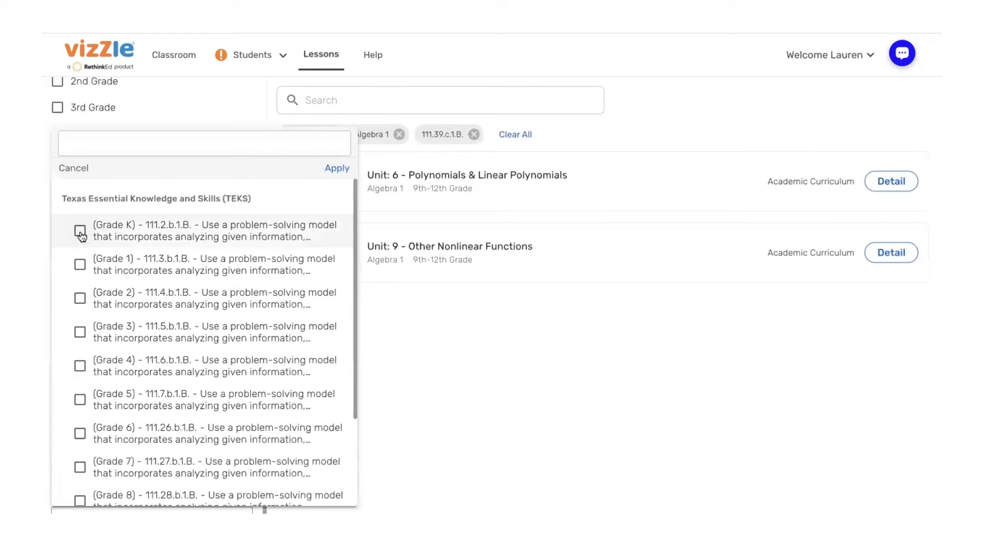
scroll(106, 393, down, 3)
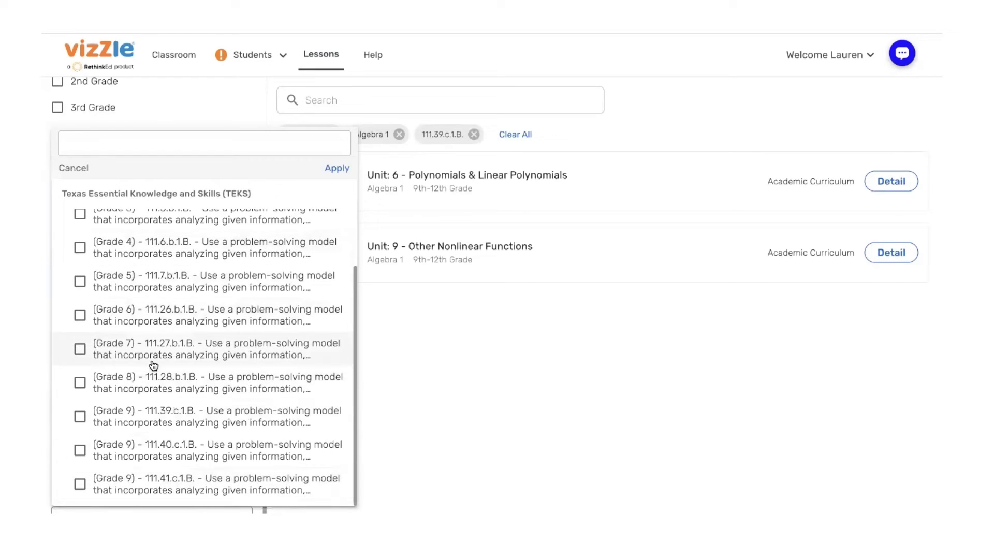
scroll(153, 341, up, 5)
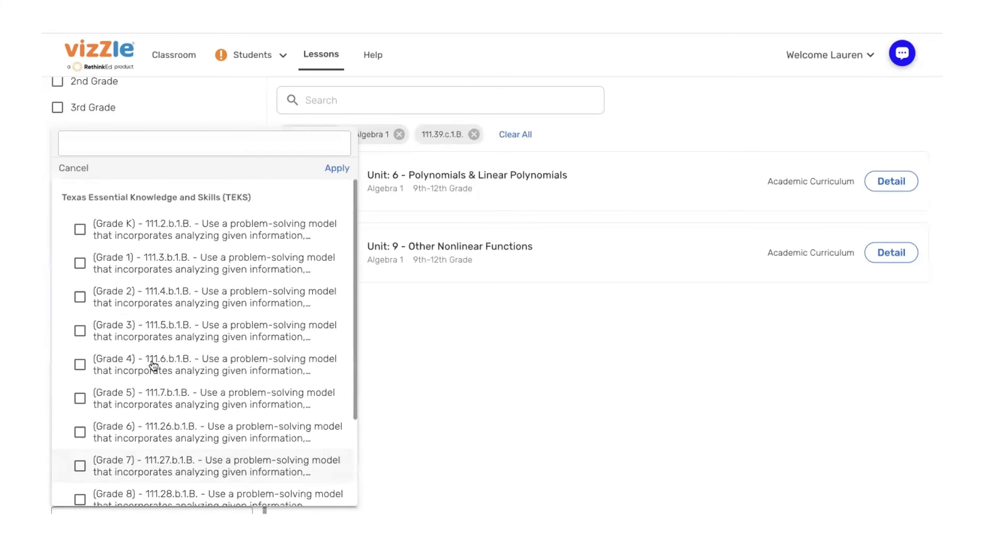
scroll(153, 365, down, 3)
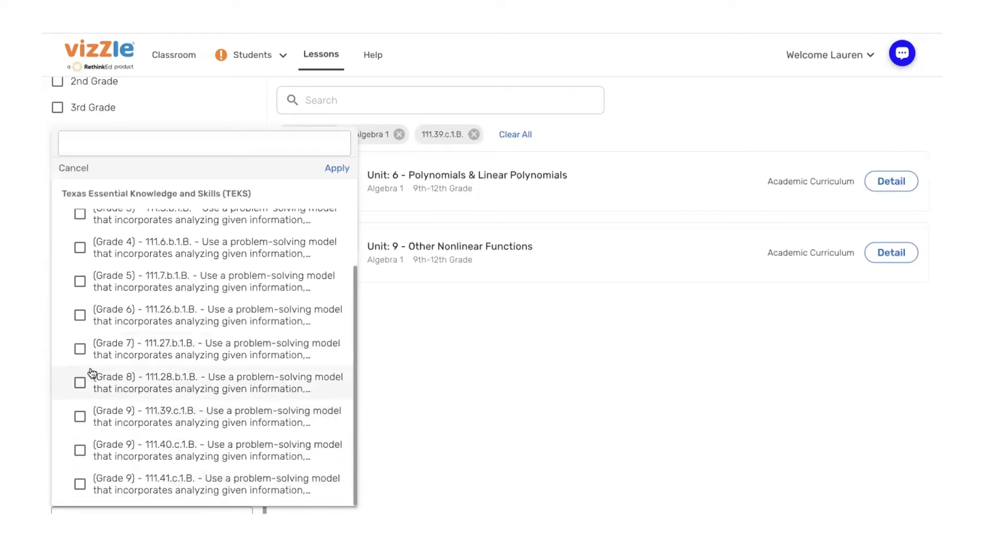
click(80, 349)
click(331, 168)
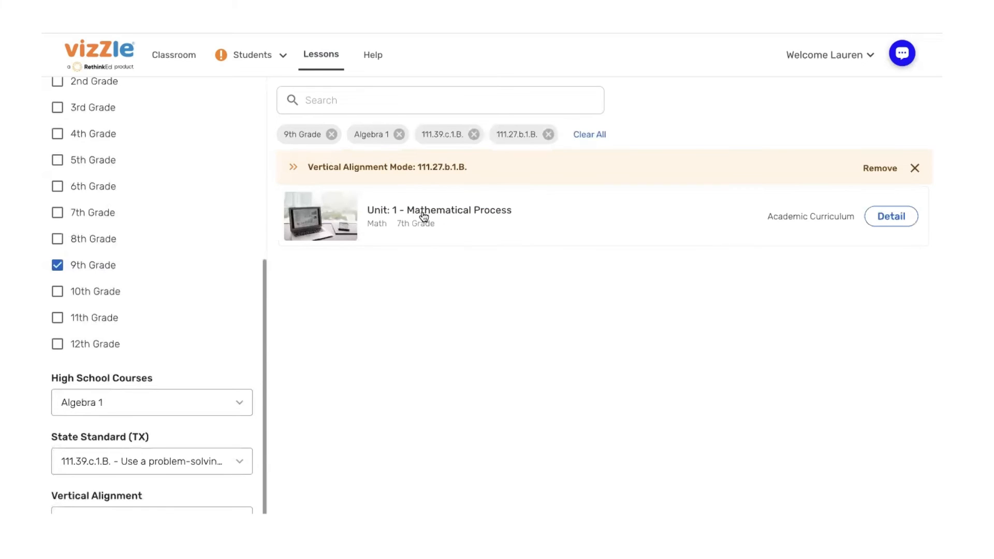
Open the 7th-grade unit Mathematical Process and check the standards in its Unit Guide.
click(884, 217)
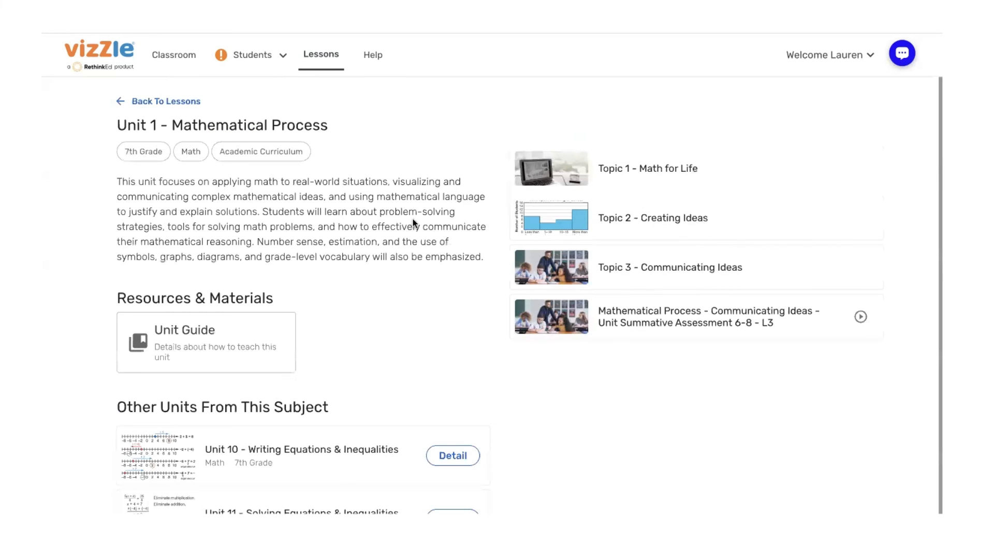
click(187, 343)
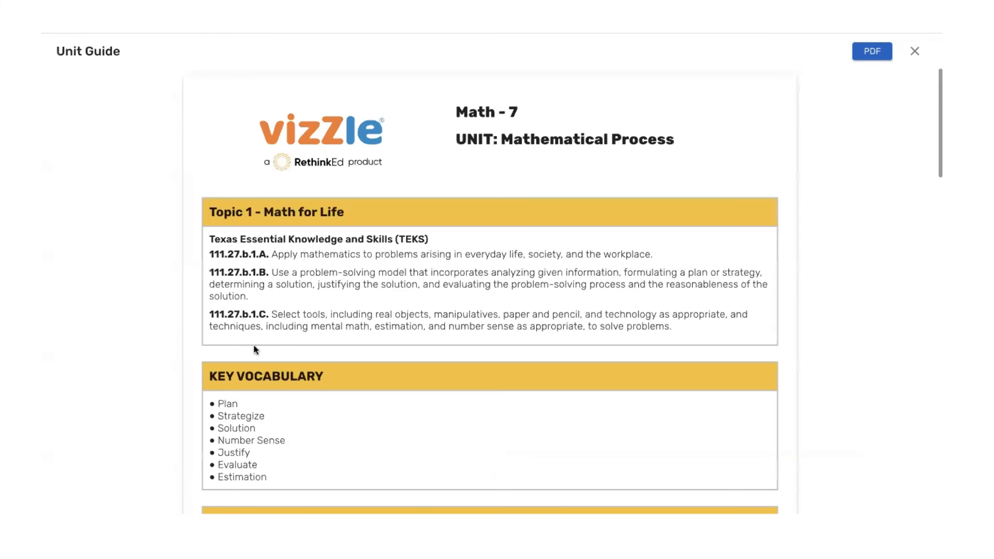
click(923, 57)
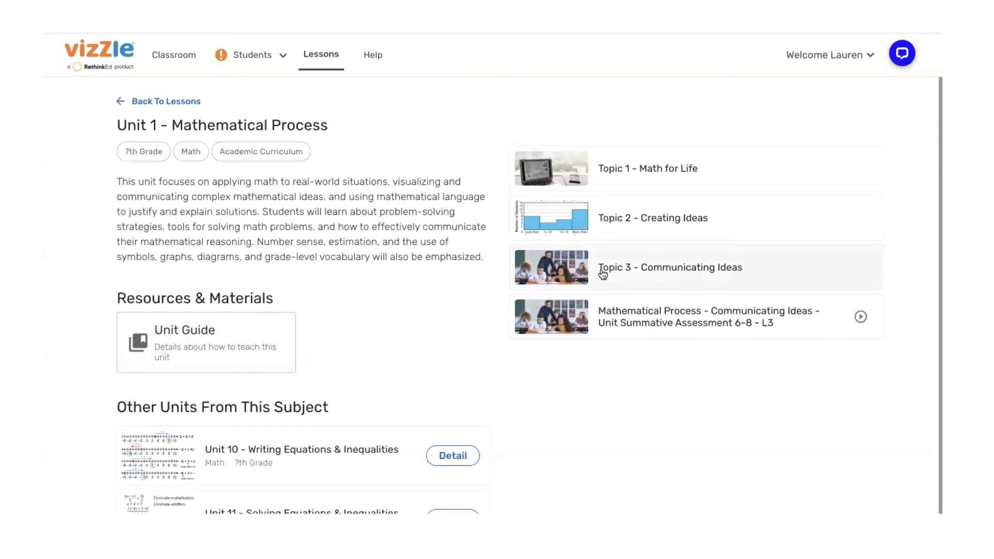
Try to assign the Level 3 activities of Topic 1 - Math for Life to the MATH L3 group.
click(614, 164)
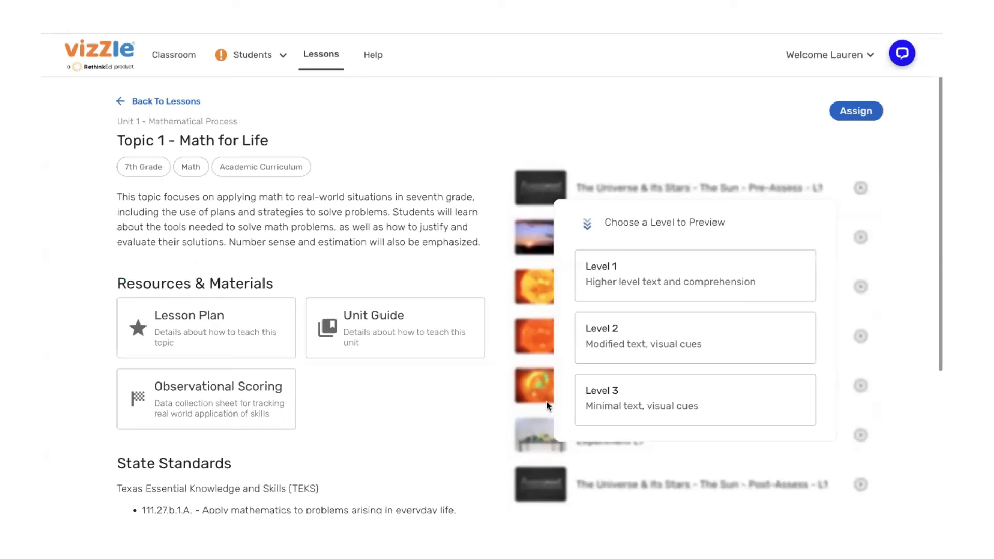
click(615, 397)
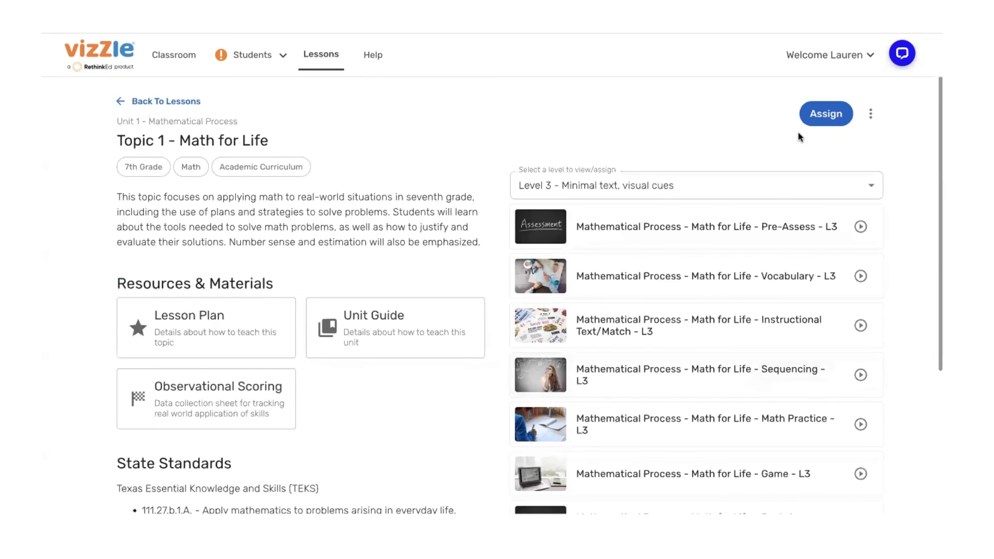
click(824, 115)
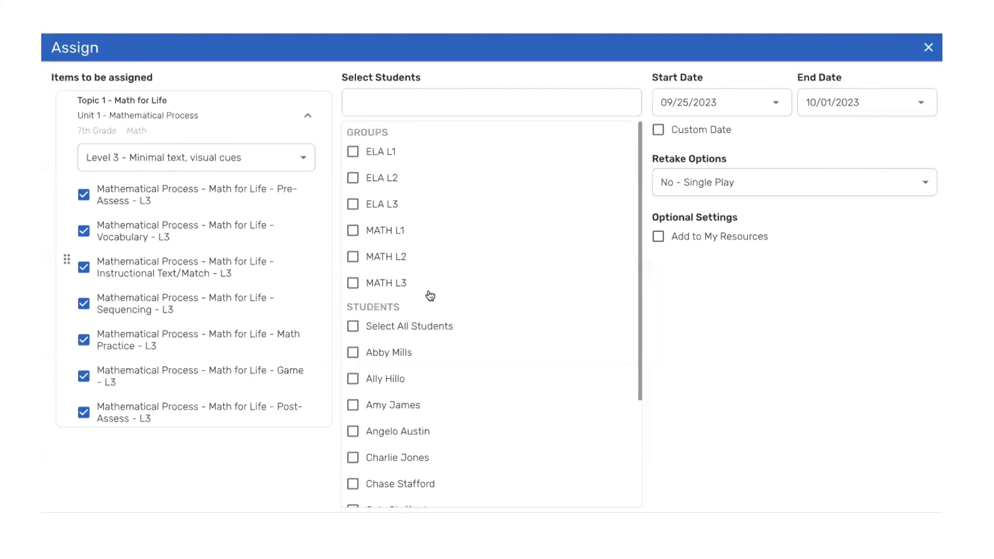
click(353, 283)
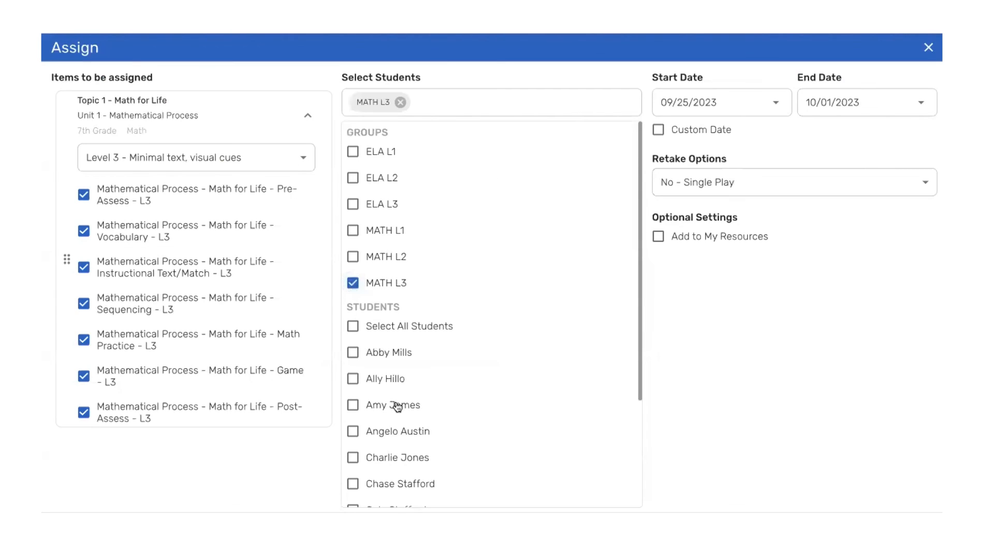
scroll(395, 406, down, 3)
scroll(395, 406, up, 3)
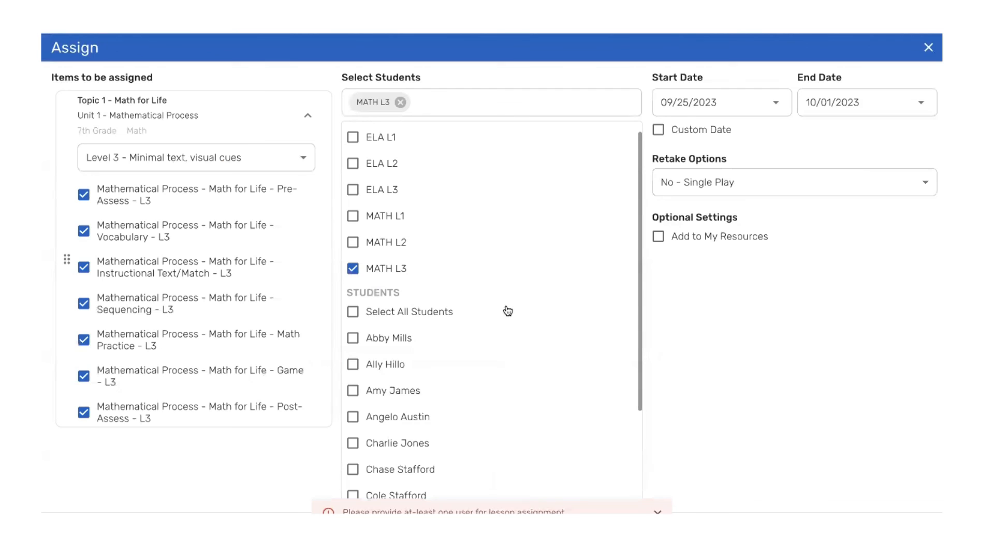
click(929, 47)
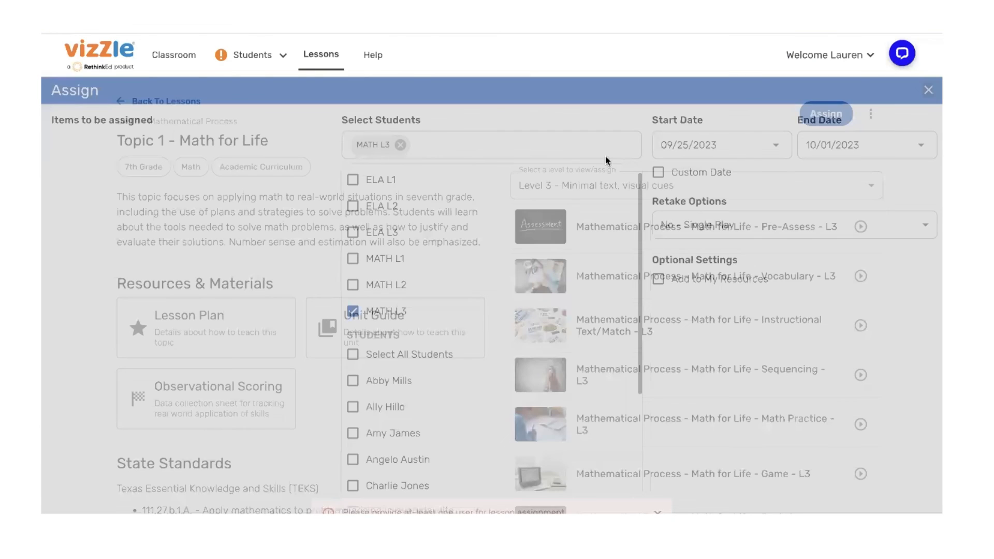